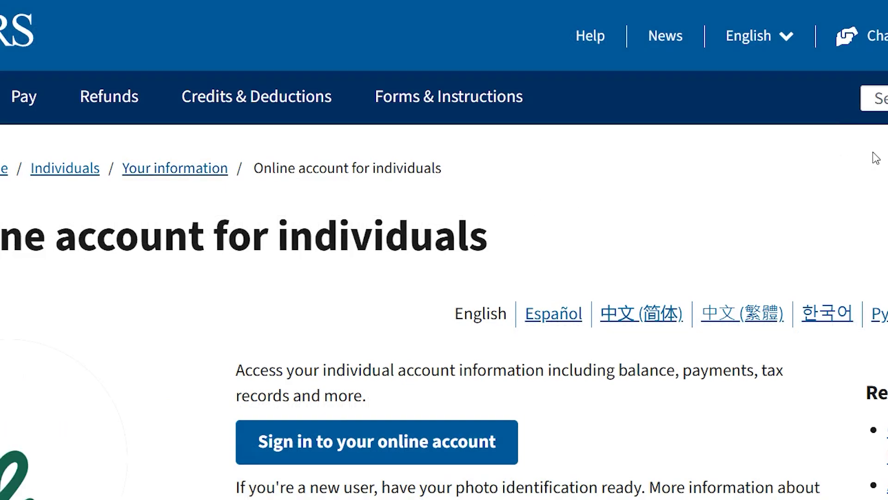
- Start the IRS online account sign-in and open ID.me's 'Create an ID.me account' form
{"action": "scroll", "coordinate": [444, 250], "scroll_direction": "down", "scroll_amount": 5}
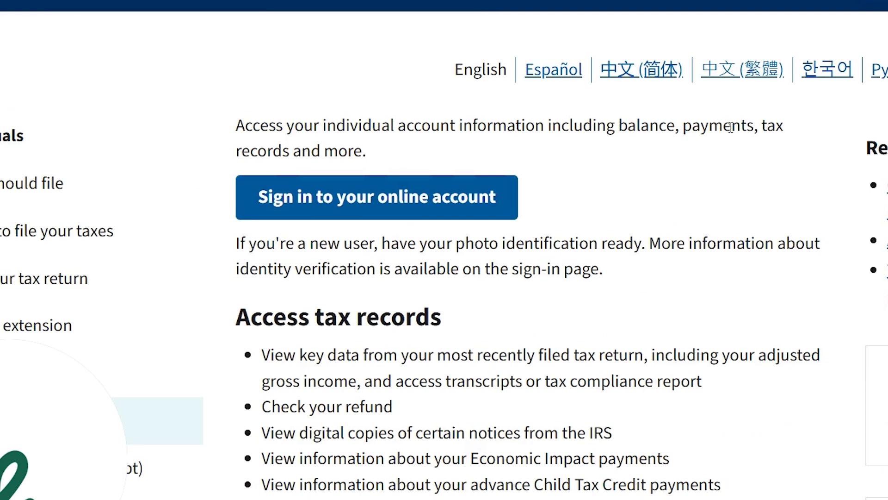
{"action": "left_click", "coordinate": [296, 209]}
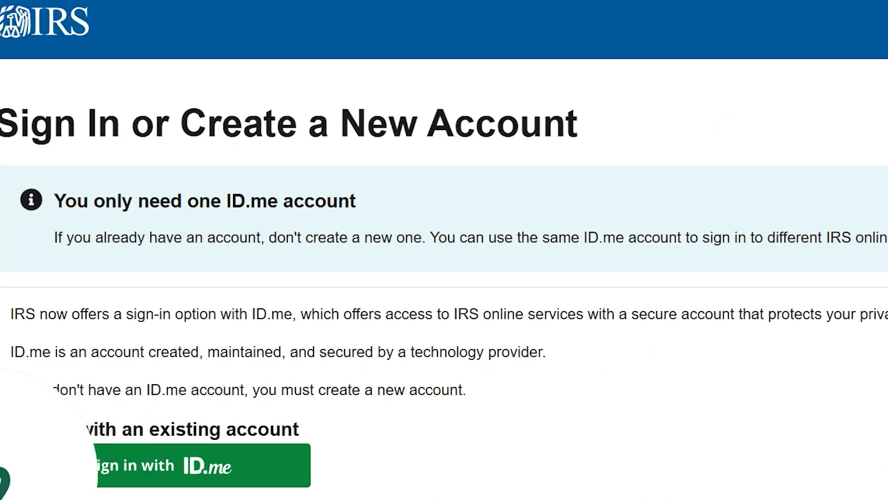
{"action": "scroll", "coordinate": [444, 250], "scroll_direction": "down", "scroll_amount": 4}
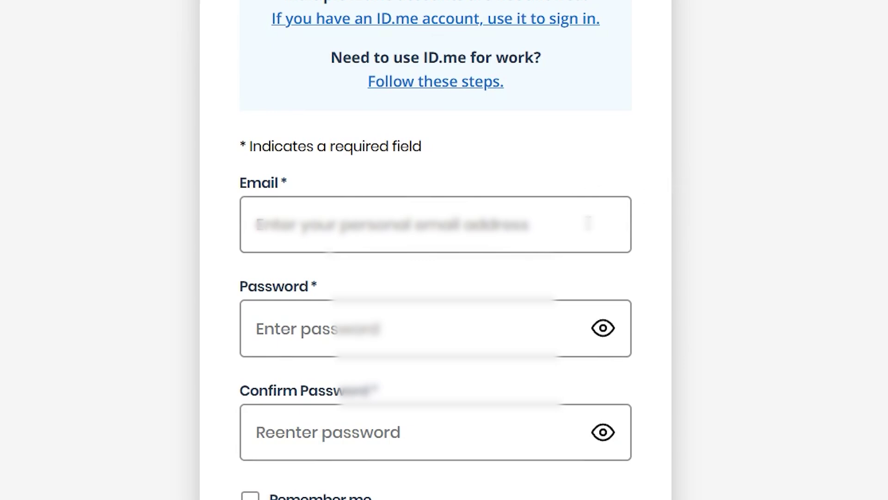
- Fill the email field with a saved address from autofill
{"action": "left_click", "coordinate": [573, 229]}
{"action": "left_click", "coordinate": [574, 229]}
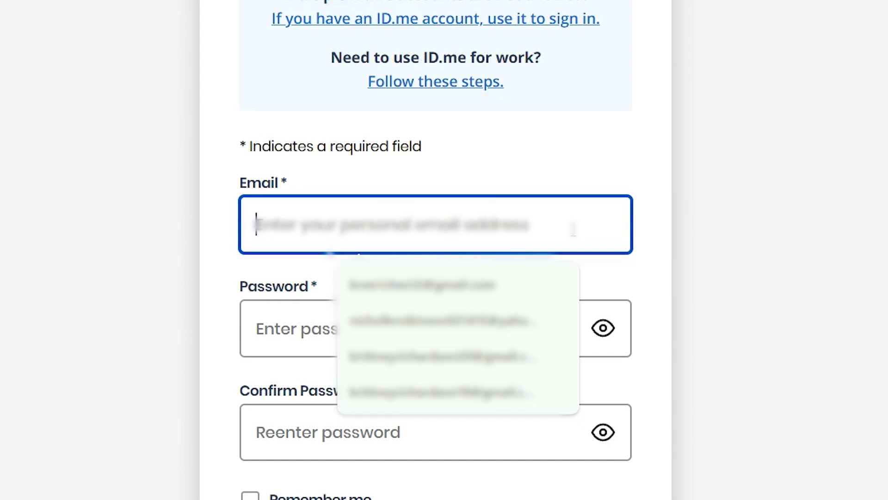
{"action": "left_click", "coordinate": [505, 290]}
- Enter the account password and the matching confirmation password
{"action": "left_click", "coordinate": [463, 313]}
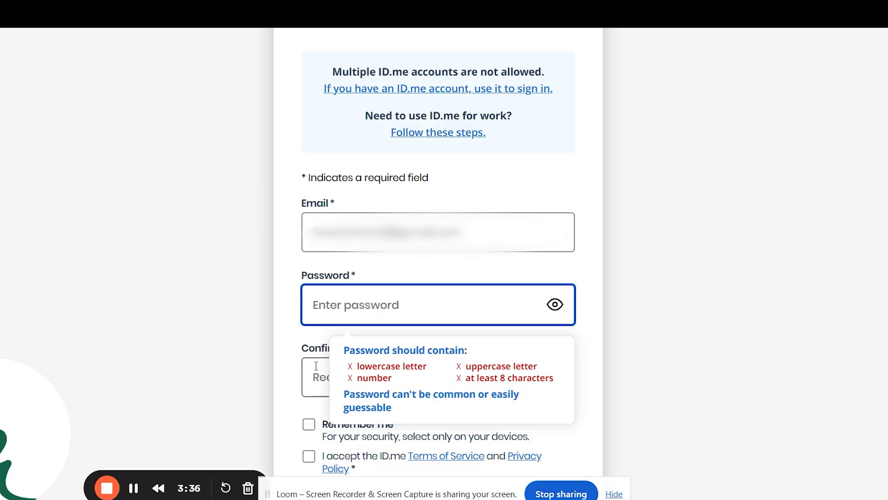
{"action": "left_click", "coordinate": [318, 373]}
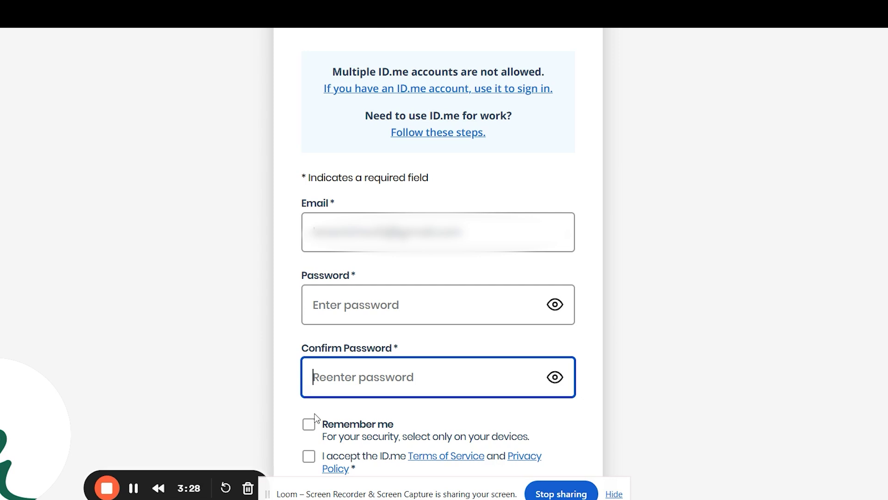
{"action": "left_click", "coordinate": [362, 306]}
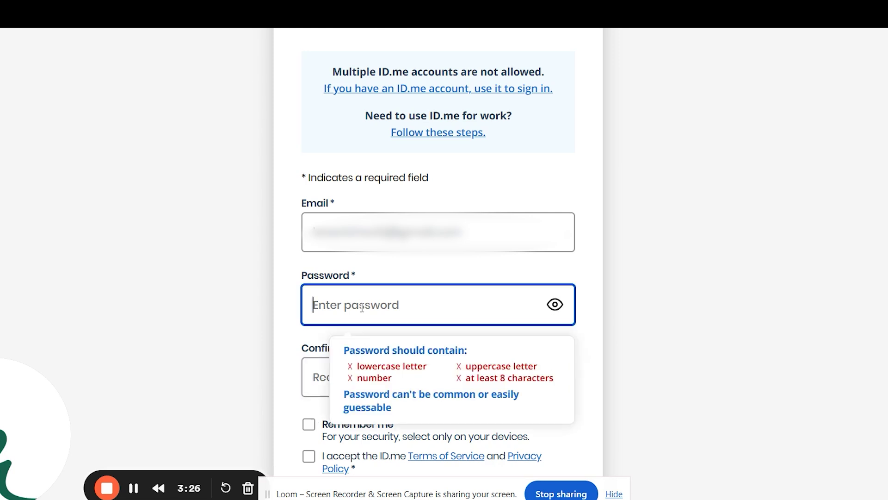
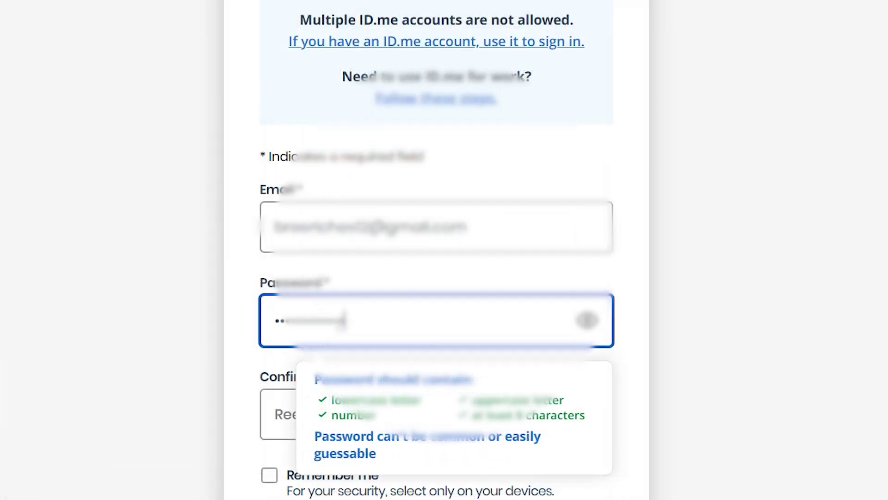
{"action": "left_click", "coordinate": [763, 376]}
{"action": "key", "text": "Tab"}
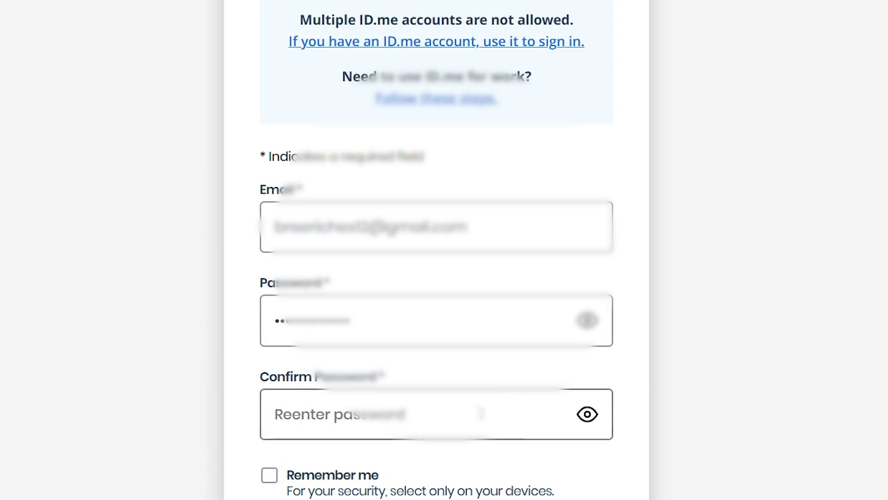
{"action": "type", "text": "••"}
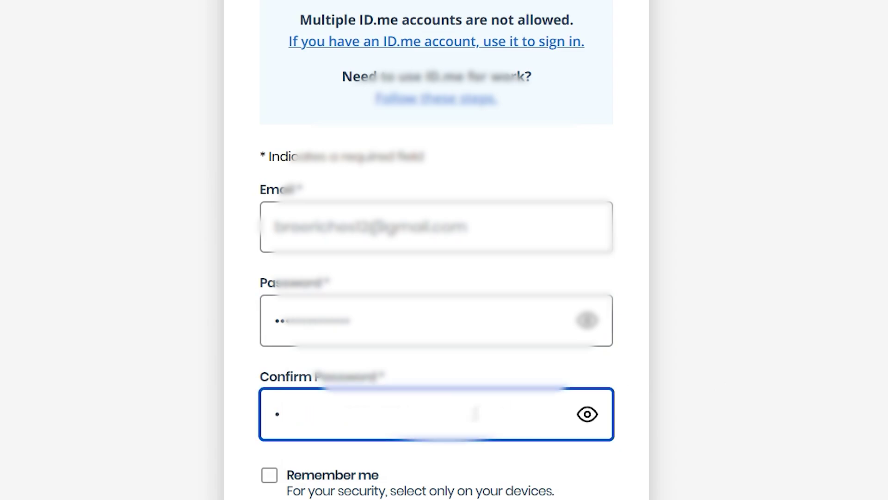
{"action": "type", "text": "••••••••••"}
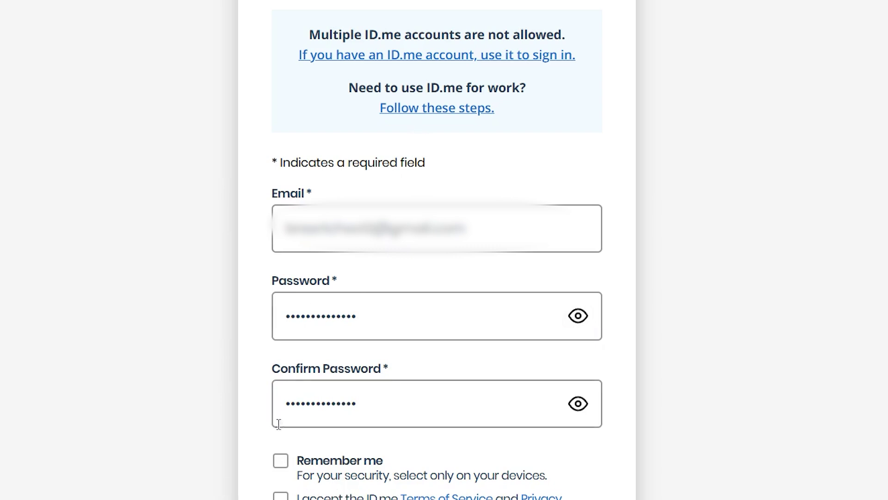
- Tick Remember me and accept the ID.me Terms and privacy policy
{"action": "left_click", "coordinate": [281, 460]}
{"action": "left_click", "coordinate": [281, 496]}
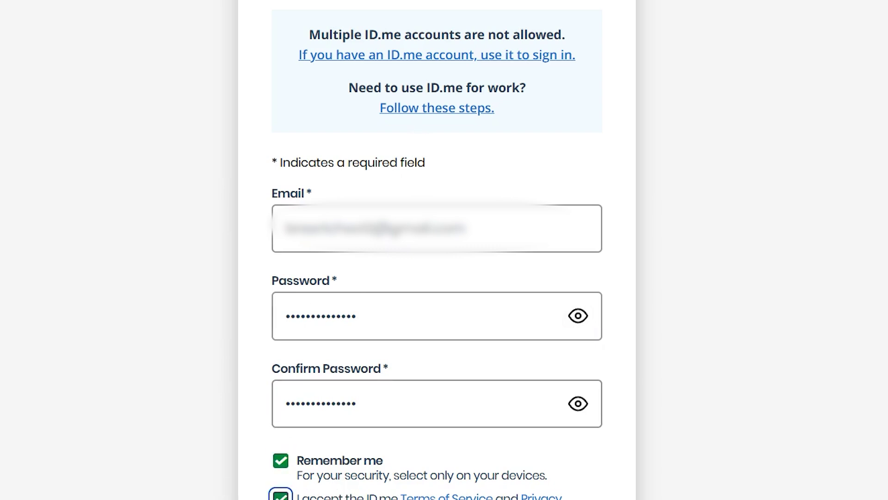
{"action": "scroll", "coordinate": [437, 249], "scroll_direction": "down", "scroll_amount": 3}
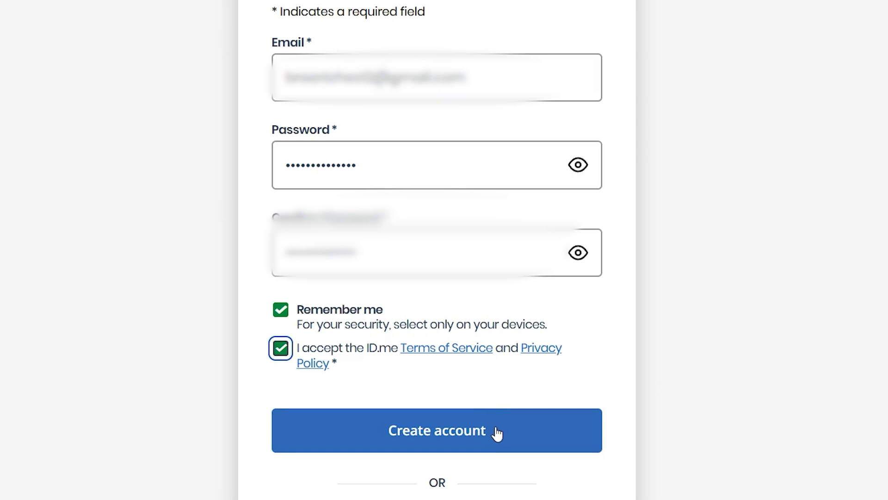
- Create the ID.me account and confirm it with the six-digit code from the email
{"action": "left_click", "coordinate": [496, 433]}
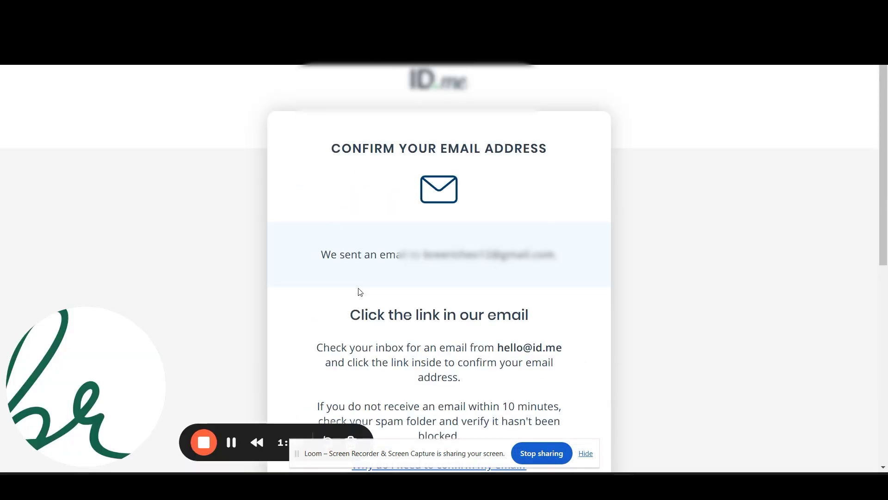
{"action": "left_click_drag", "start_coordinate": [884, 219], "coordinate": [886, 272]}
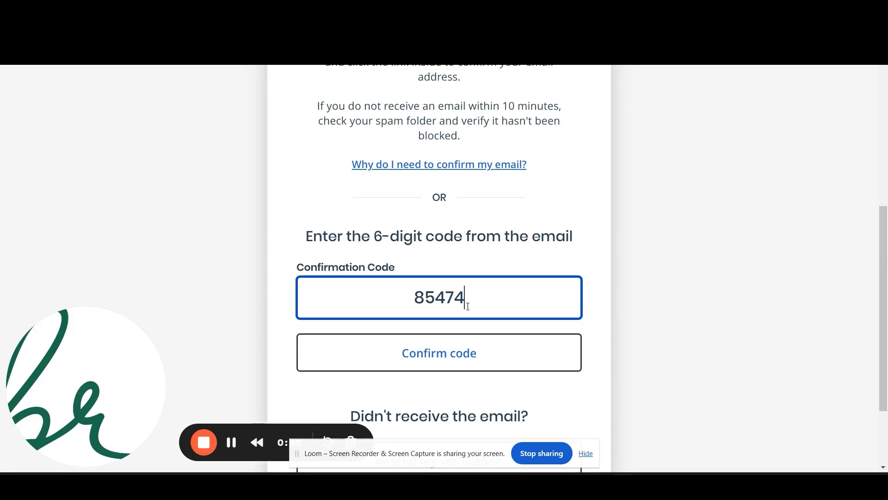
{"action": "type", "text": "8"}
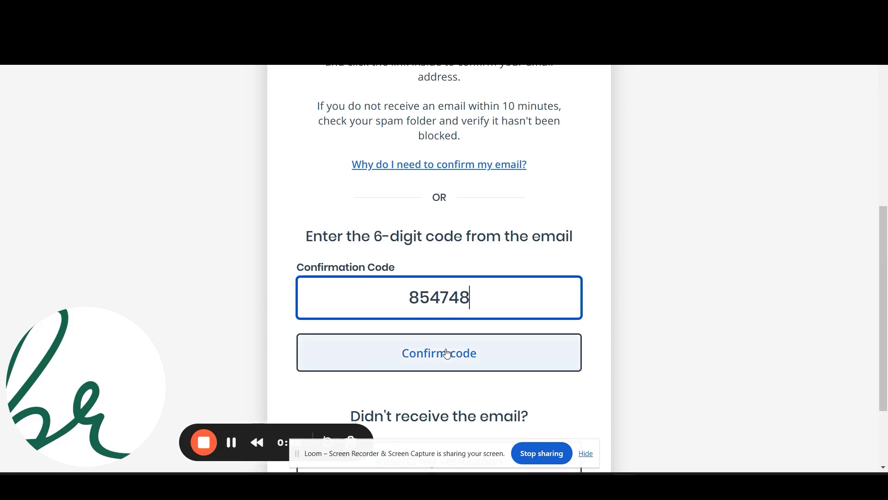
{"action": "left_click", "coordinate": [447, 354]}
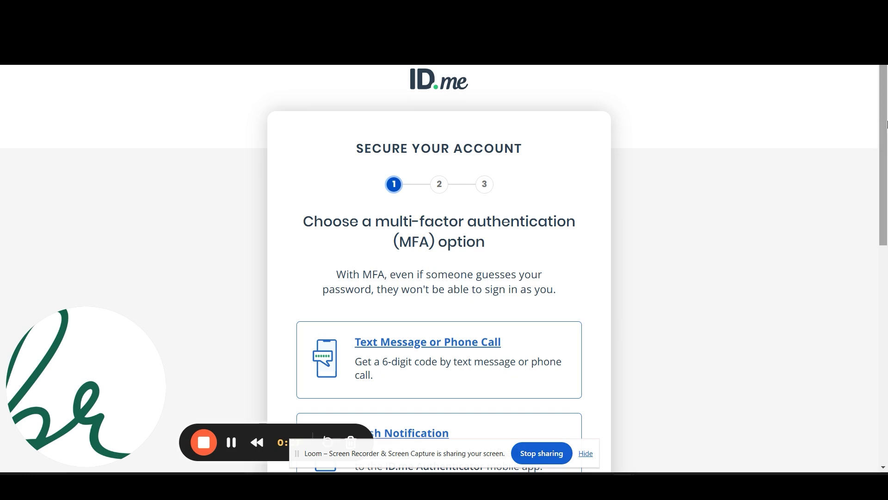
- Scroll through the MFA options and Push Notification setup to the IRS consent page
{"action": "scroll", "coordinate": [884, 138], "scroll_direction": "down", "scroll_amount": 1}
{"action": "scroll", "coordinate": [885, 155], "scroll_direction": "down", "scroll_amount": 1}
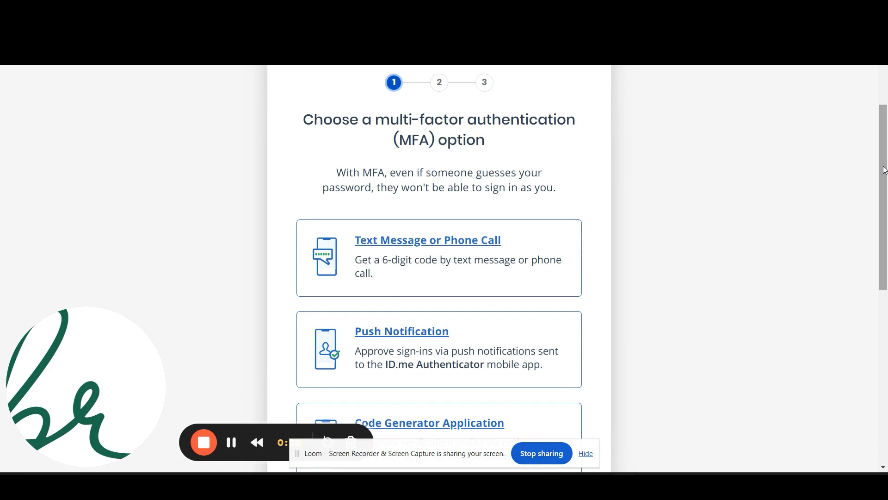
{"action": "left_click_drag", "start_coordinate": [885, 170], "coordinate": [885, 205]}
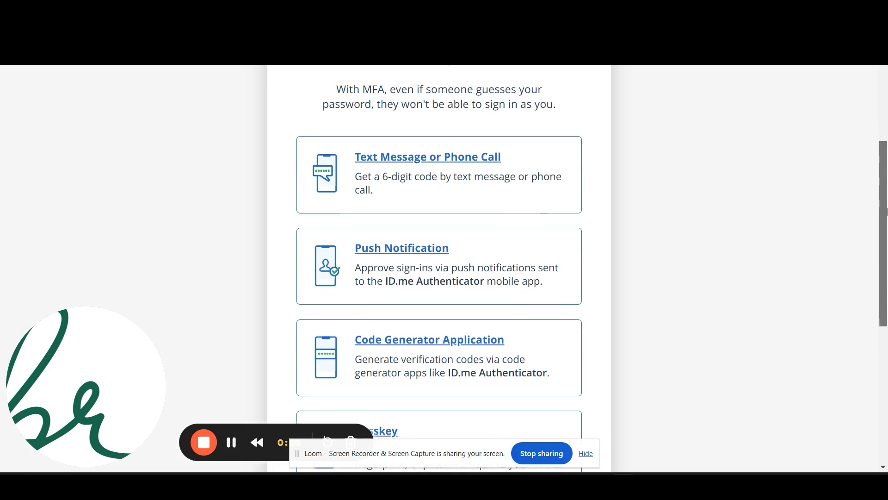
{"action": "left_click_drag", "start_coordinate": [885, 205], "coordinate": [886, 290]}
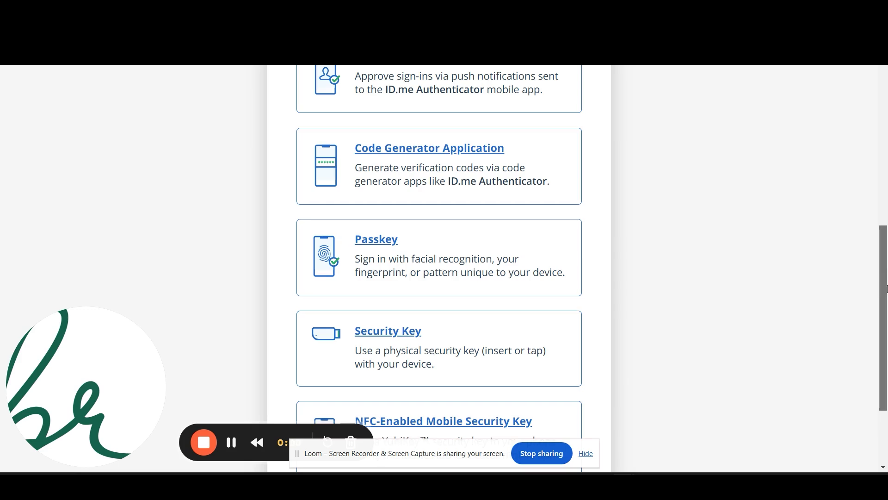
{"action": "left_click_drag", "start_coordinate": [885, 289], "coordinate": [886, 314]}
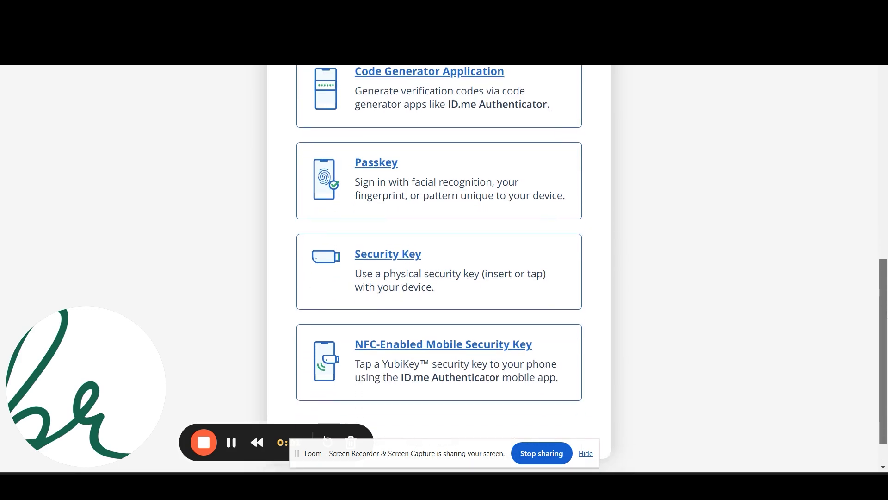
{"action": "left_click_drag", "start_coordinate": [885, 315], "coordinate": [885, 189]}
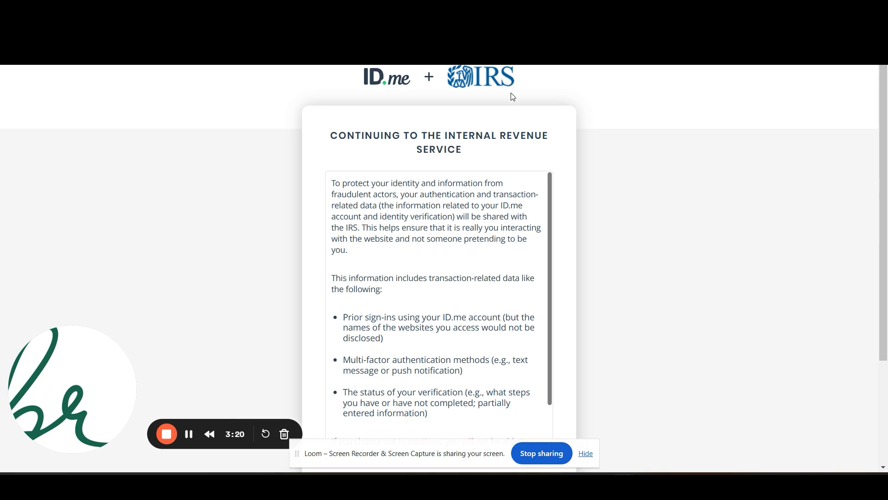
- Agree to continue to the IRS and acknowledge the biometric privacy policy terms
{"action": "left_click_drag", "start_coordinate": [886, 135], "coordinate": [886, 183]}
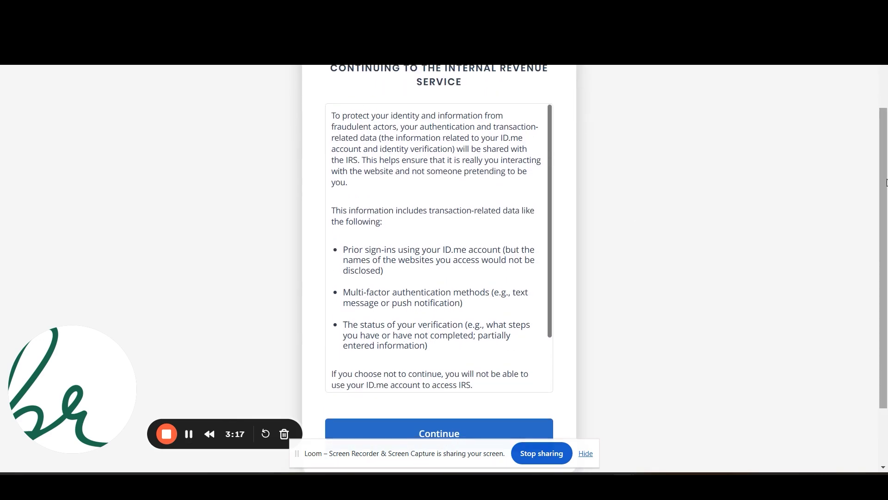
{"action": "left_click", "coordinate": [445, 424]}
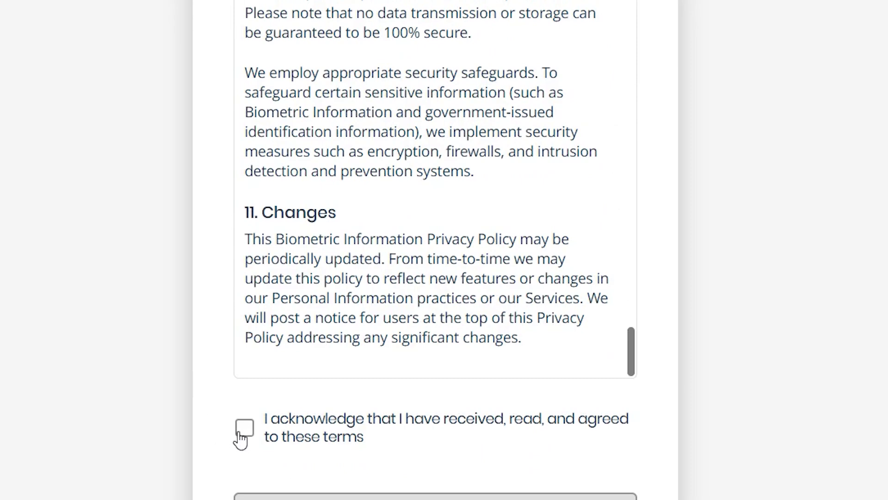
{"action": "left_click", "coordinate": [244, 428]}
{"action": "left_click", "coordinate": [435, 496]}
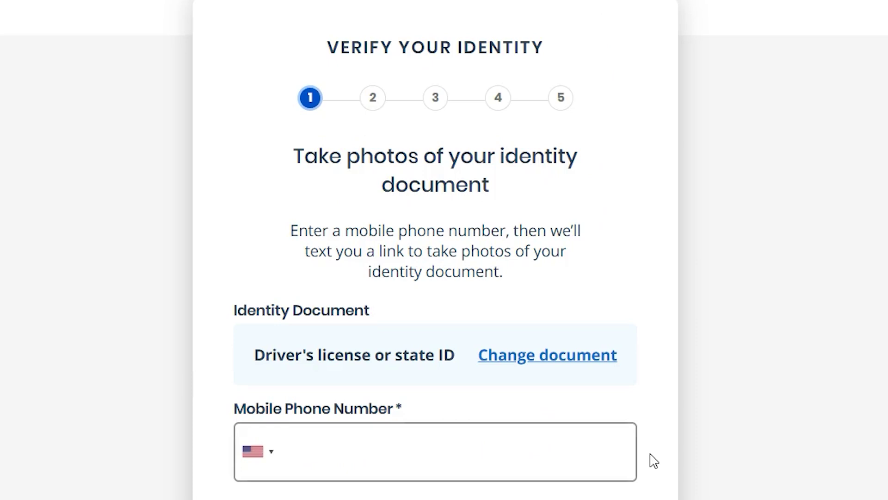
- Keep driver's license as the ID type, move to the phone number field, and review the fraud warning
{"action": "left_click", "coordinate": [599, 362]}
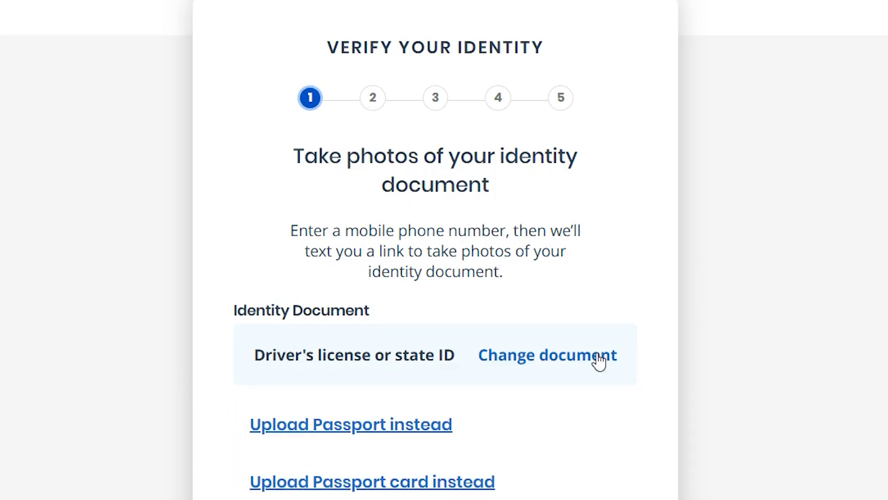
{"action": "left_click", "coordinate": [549, 360]}
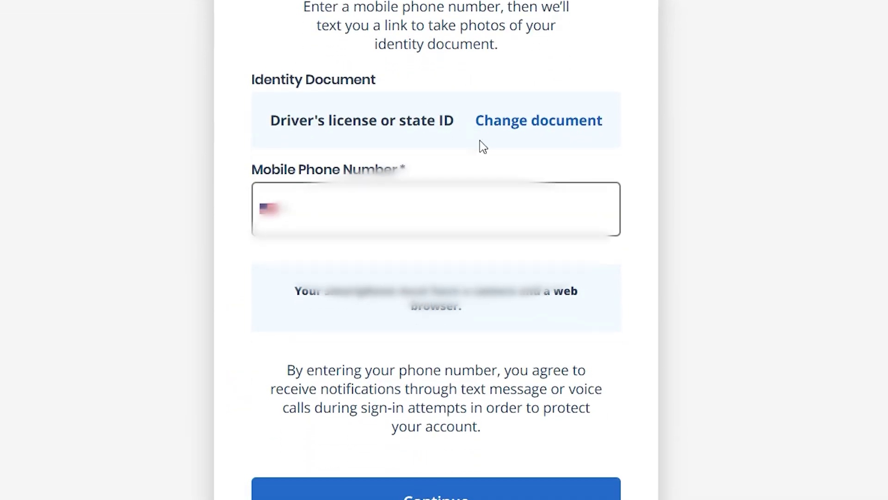
{"action": "key", "text": "Tab"}
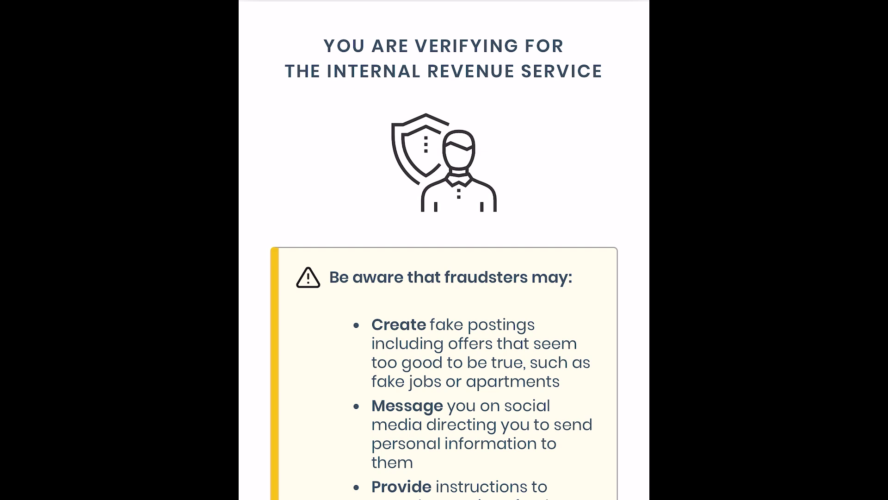
{"action": "scroll", "coordinate": [444, 250], "scroll_direction": "down", "scroll_amount": 2}
{"action": "scroll", "coordinate": [445, 250], "scroll_direction": "up", "scroll_amount": 1}
{"action": "scroll", "coordinate": [444, 250], "scroll_direction": "down", "scroll_amount": 1}
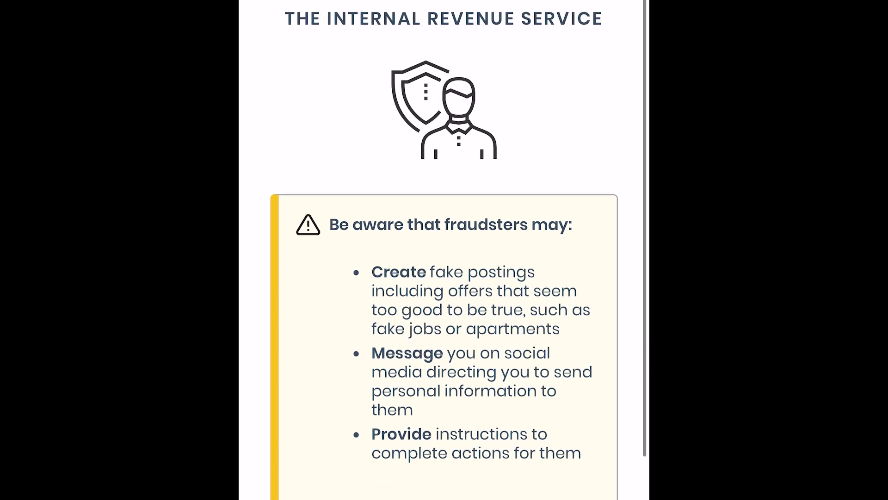
{"action": "scroll", "coordinate": [445, 250], "scroll_direction": "down", "scroll_amount": 3}
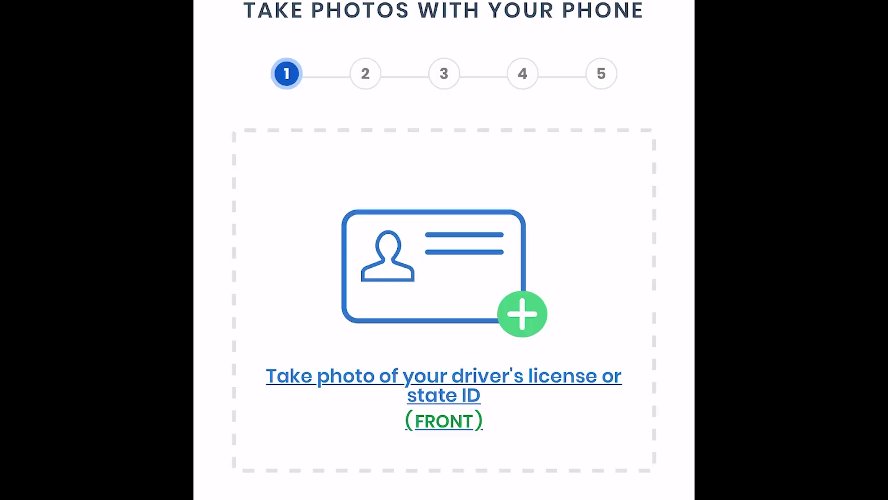
- Open the upload step for the front of the driver's license
{"action": "scroll", "coordinate": [444, 250], "scroll_direction": "down", "scroll_amount": 10}
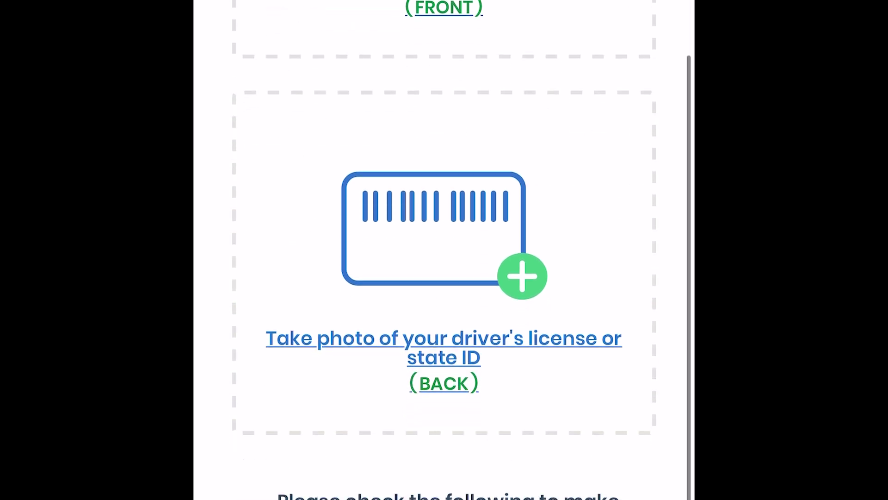
{"action": "scroll", "coordinate": [444, 250], "scroll_direction": "down", "scroll_amount": 4}
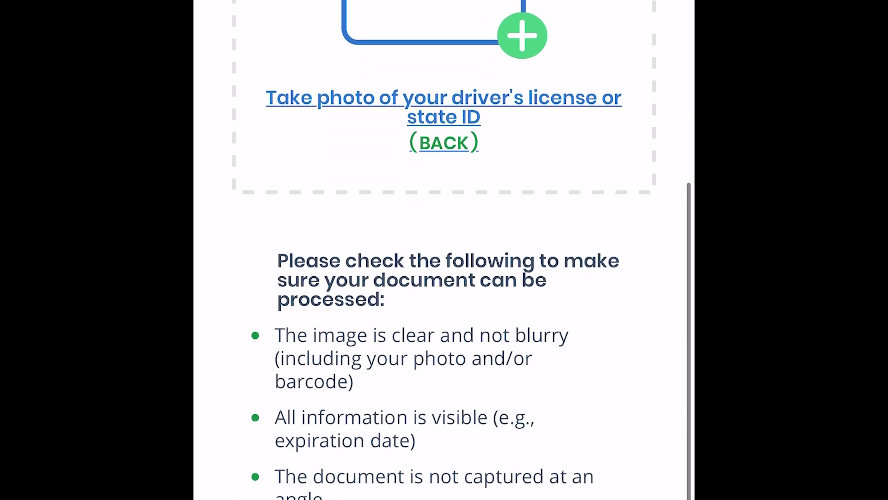
{"action": "scroll", "coordinate": [444, 250], "scroll_direction": "up", "scroll_amount": 10}
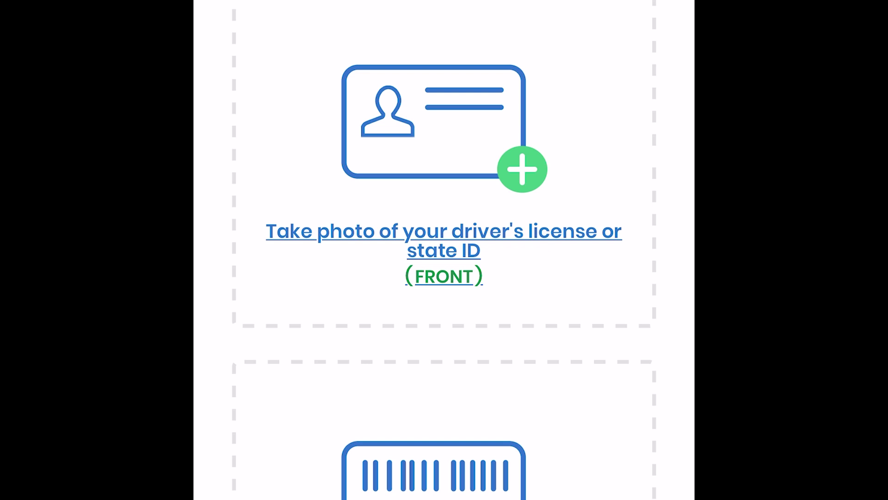
{"action": "left_click", "coordinate": [444, 240]}
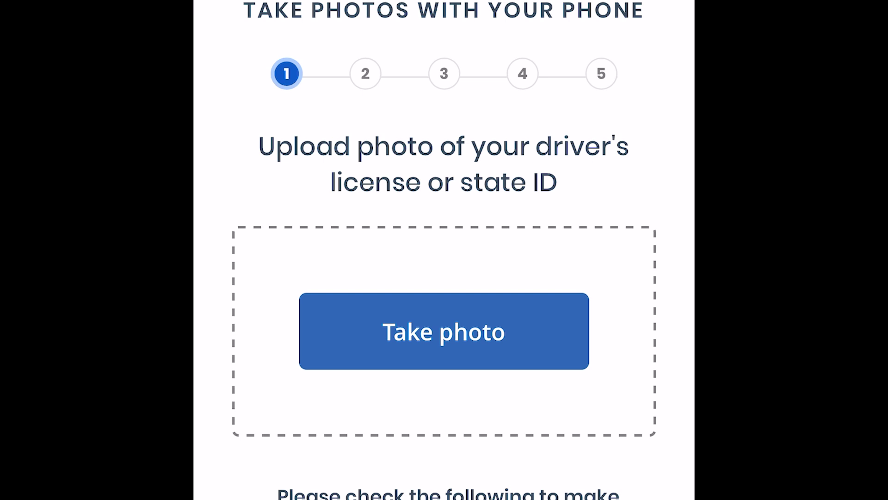
- Bring up the Photo Library, Take Photo and Choose File options for the license photo
{"action": "scroll", "coordinate": [444, 250], "scroll_direction": "down", "scroll_amount": 8}
{"action": "scroll", "coordinate": [444, 249], "scroll_direction": "up", "scroll_amount": 5}
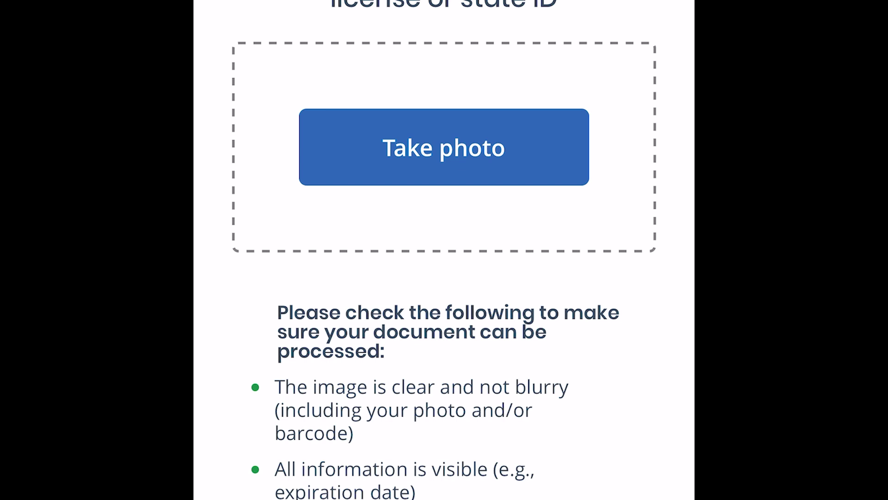
{"action": "left_click", "coordinate": [445, 147]}
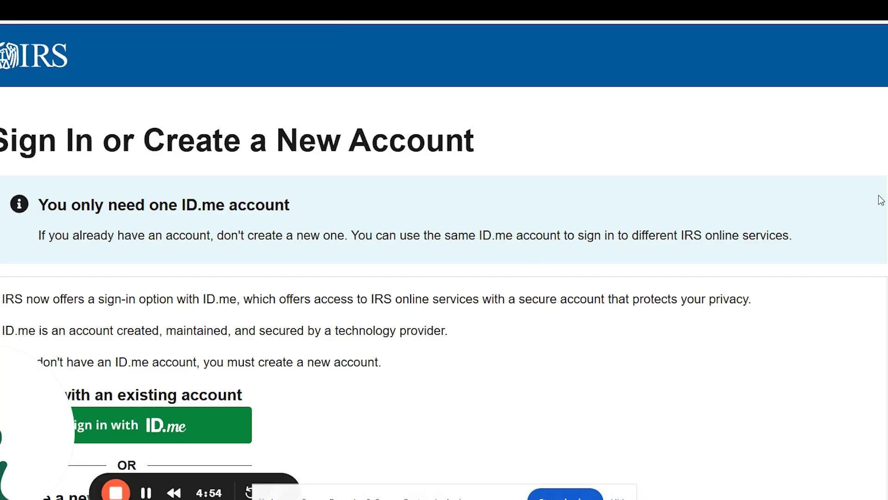
- Use the green 'Sign in with ID.me' button on the IRS sign-in page
{"action": "scroll", "coordinate": [444, 259], "scroll_direction": "down", "scroll_amount": 1}
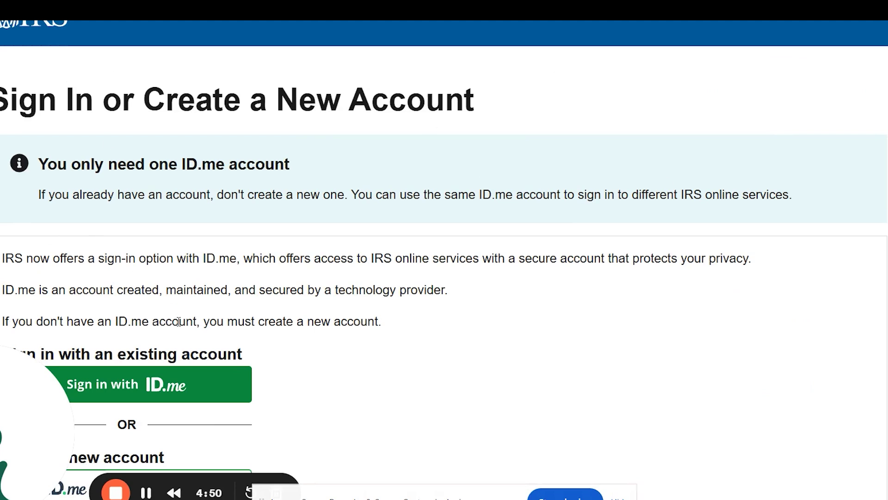
{"action": "left_click", "coordinate": [205, 377]}
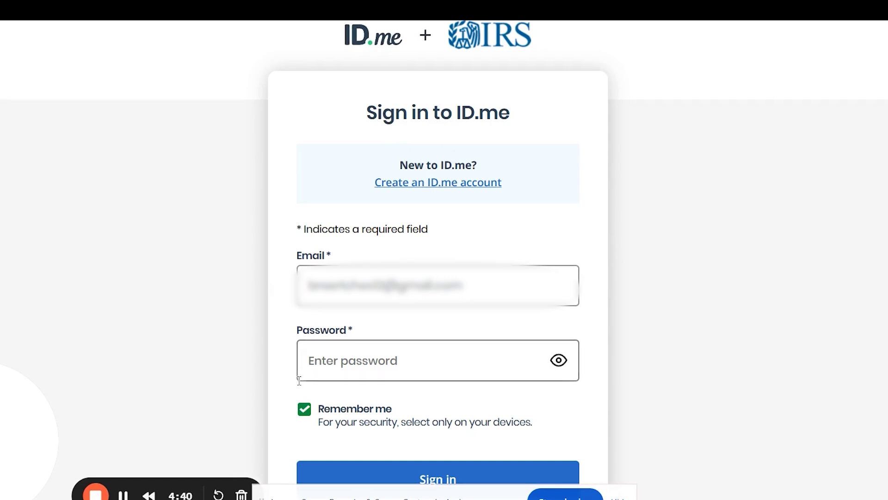
- Uncheck Remember me and select the prefilled email entry
{"action": "left_click", "coordinate": [308, 413]}
{"action": "triple_click", "coordinate": [402, 300]}
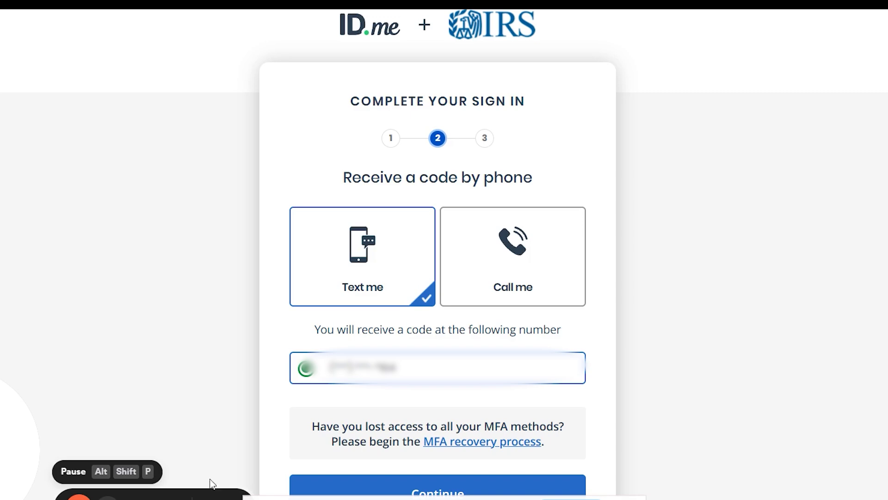
- Have a 6-digit verification code texted to the phone and submit it to finish ID.me sign-in
{"action": "left_click", "coordinate": [384, 479]}
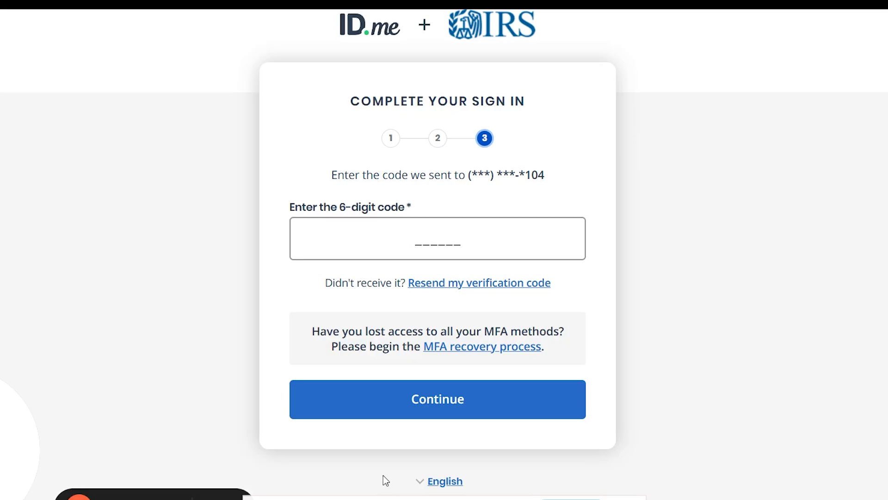
{"action": "left_click", "coordinate": [392, 252]}
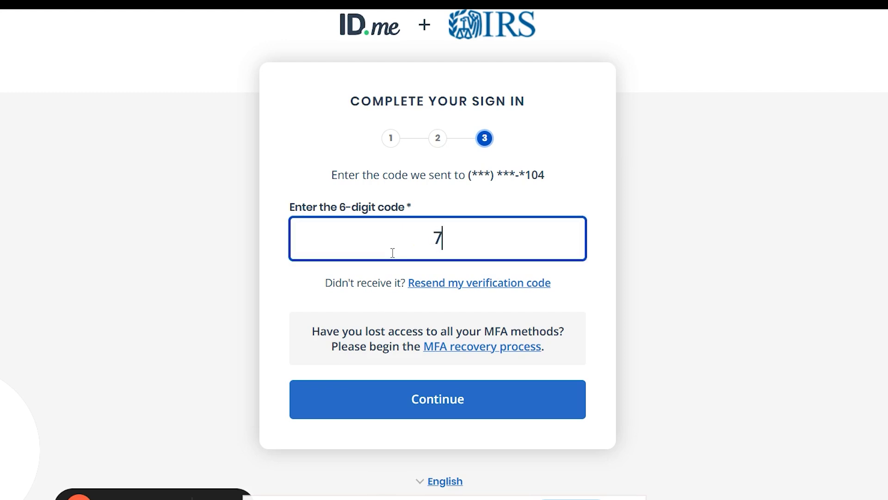
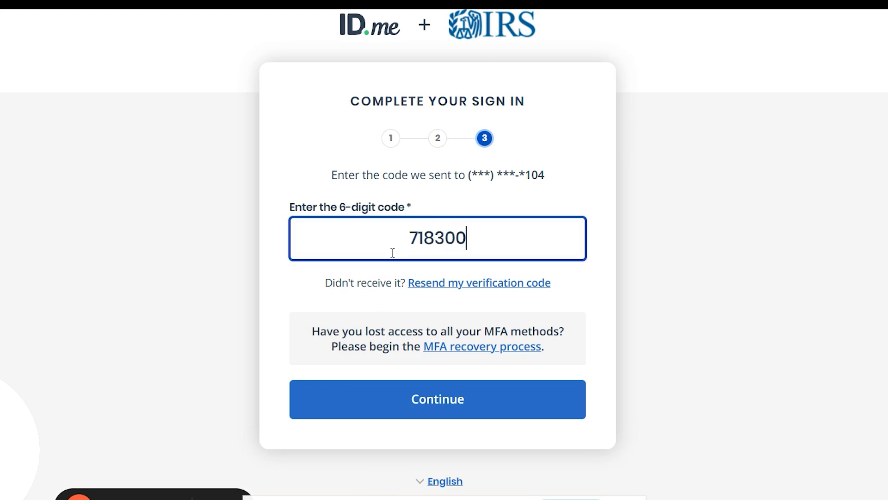
{"action": "left_click", "coordinate": [457, 404]}
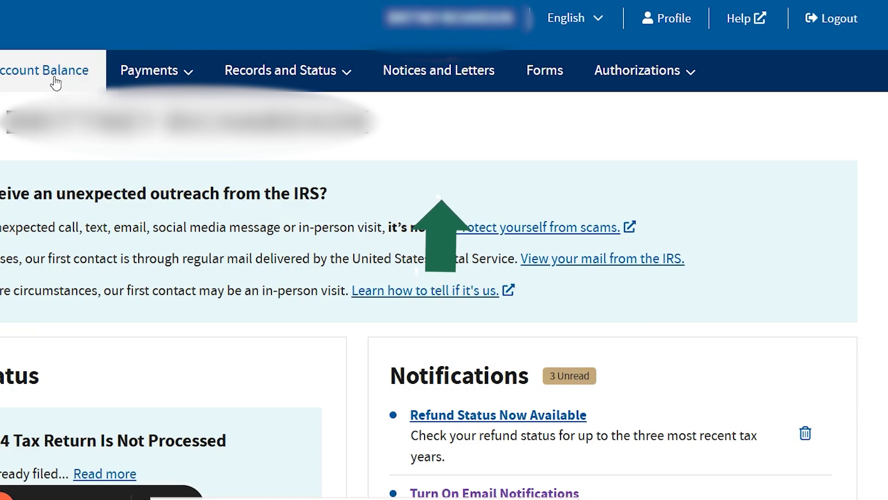
- Browse the Payments and Records and Status menus to reach the 01/06/2025 'We Assigned you an IP PIN' notice
{"action": "left_click", "coordinate": [122, 70]}
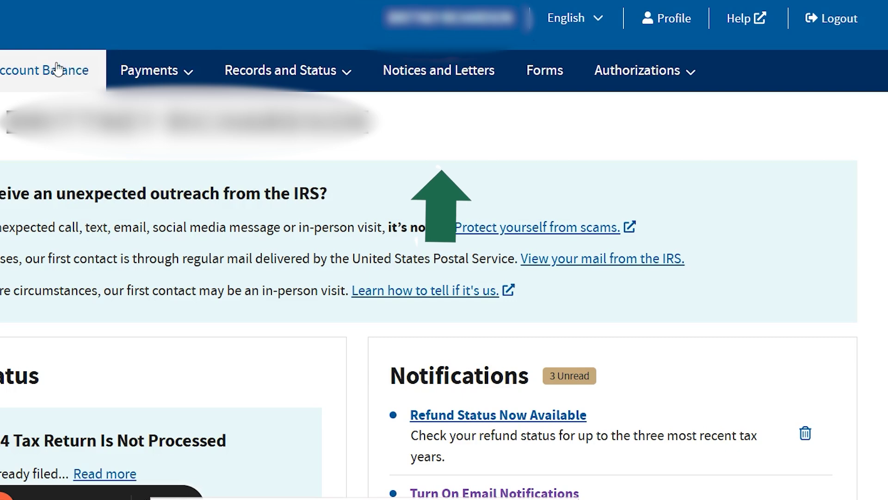
{"action": "left_click", "coordinate": [160, 83]}
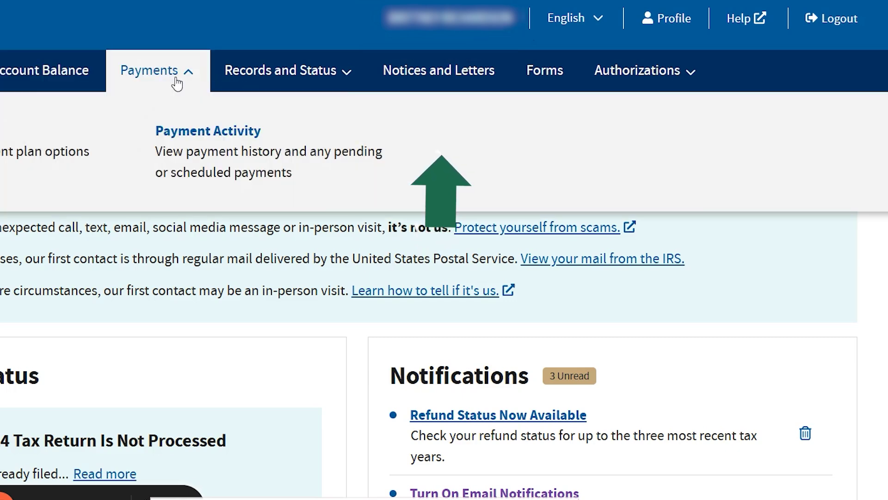
{"action": "left_click", "coordinate": [221, 85]}
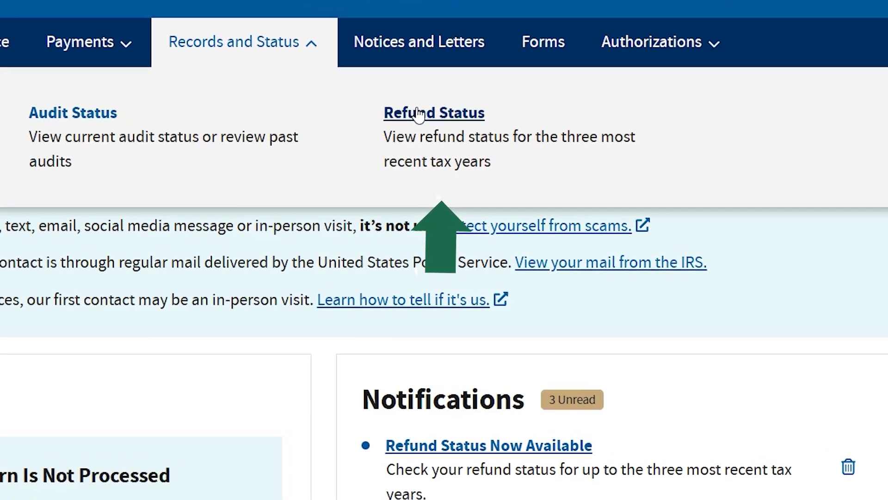
{"action": "left_click", "coordinate": [69, 37]}
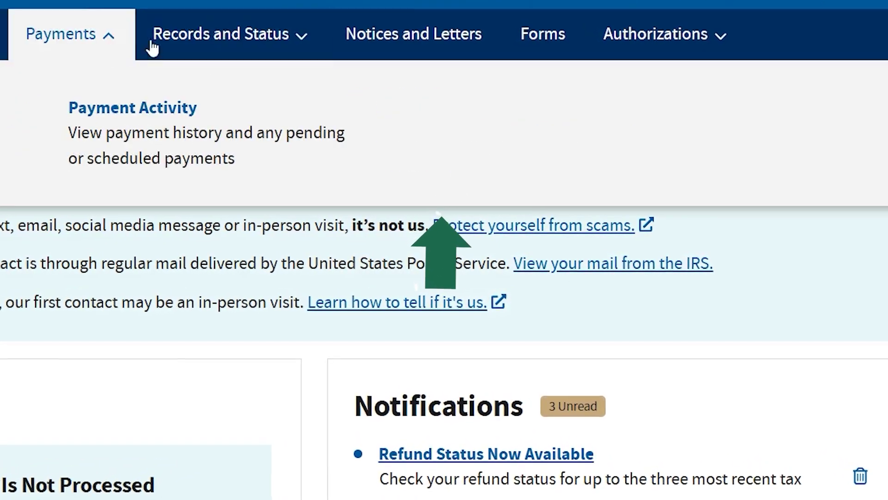
{"action": "left_click", "coordinate": [230, 42]}
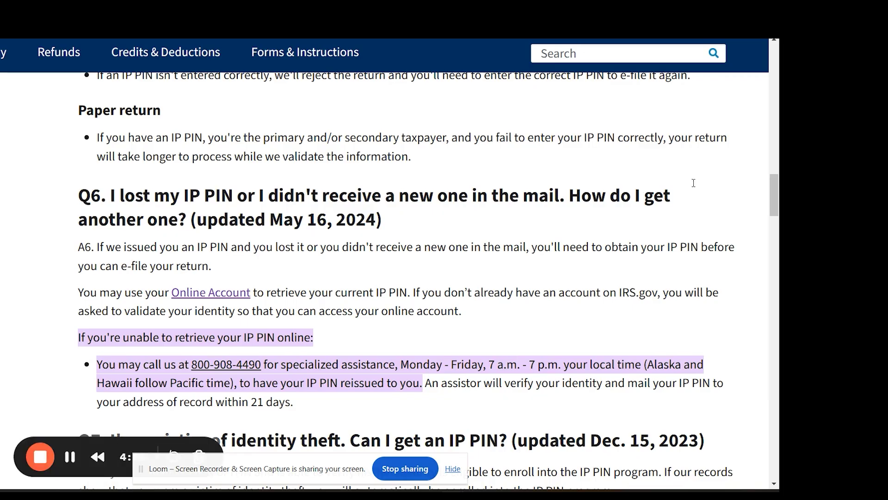
- Scroll the FAQ to Q6 and highlight its question about a lost IP PIN
{"action": "mouse_move", "coordinate": [778, 207]}
{"action": "left_mouse_down"}
{"action": "mouse_move", "coordinate": [777, 169]}
{"action": "mouse_move", "coordinate": [778, 215]}
{"action": "left_mouse_up"}
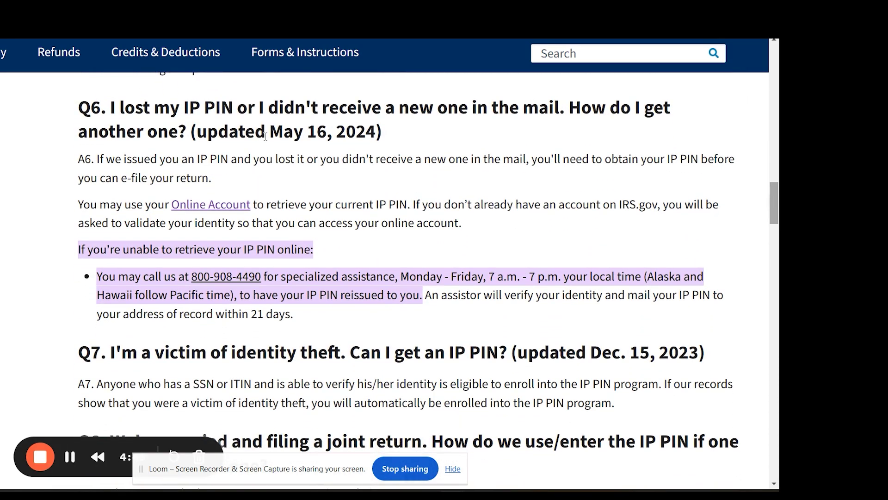
{"action": "left_click_drag", "start_coordinate": [112, 106], "coordinate": [393, 142]}
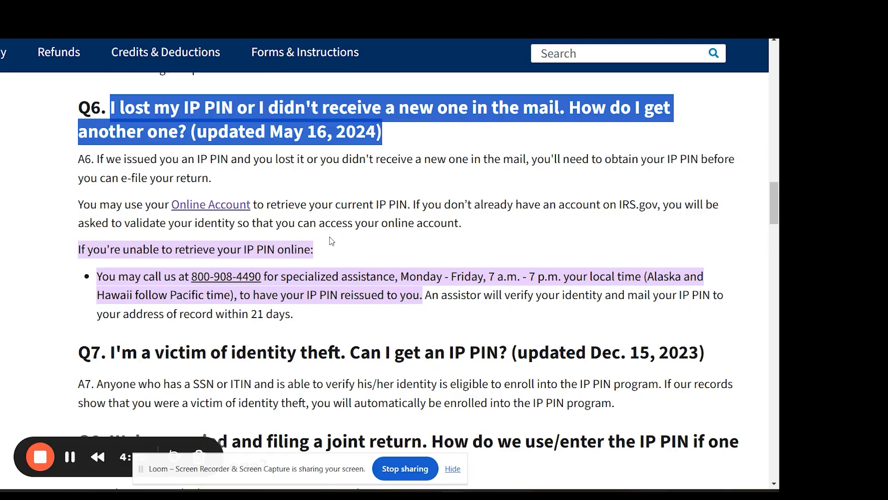
{"action": "left_click", "coordinate": [79, 249]}
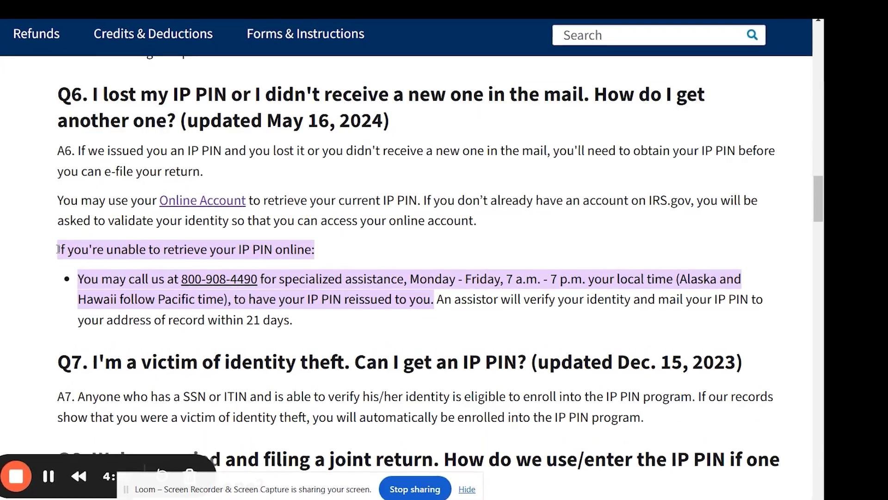
- Highlight Q6's lines on failed online retrieval, local-time calling hours, and mailing the IP PIN
{"action": "left_click_drag", "start_coordinate": [58, 249], "coordinate": [315, 250]}
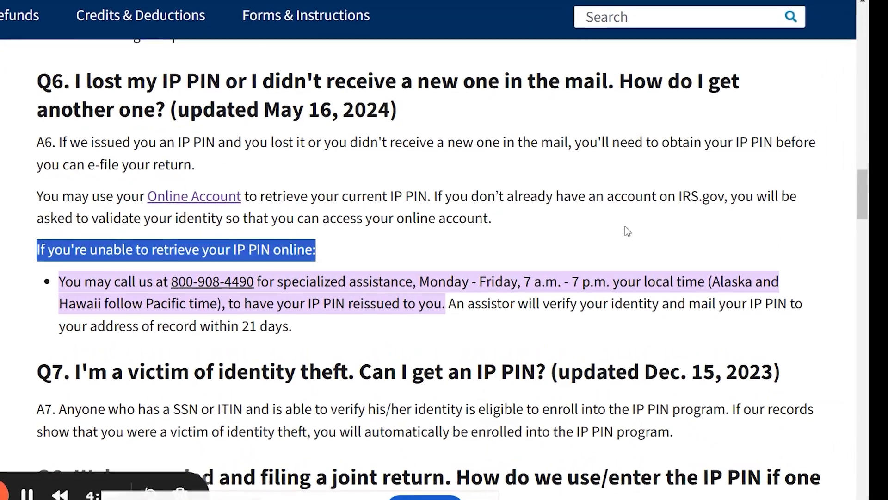
{"action": "scroll", "coordinate": [628, 232], "scroll_direction": "down", "scroll_amount": 3}
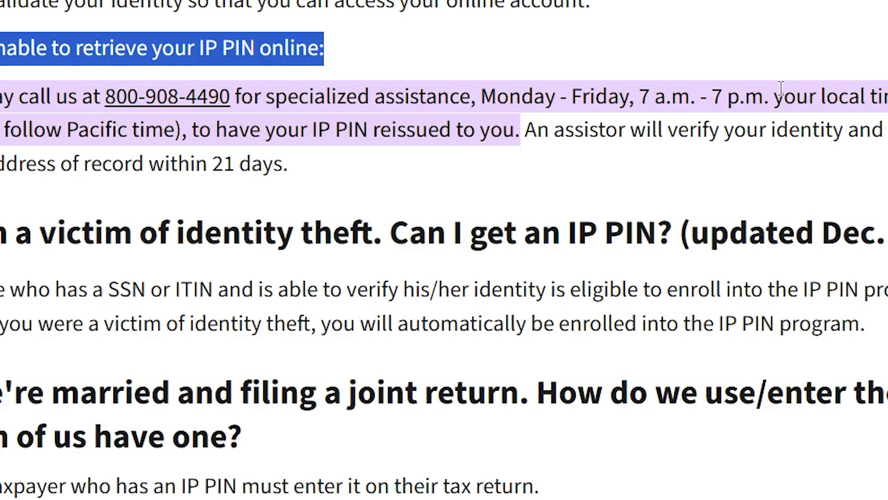
{"action": "left_click_drag", "start_coordinate": [777, 98], "coordinate": [887, 98]}
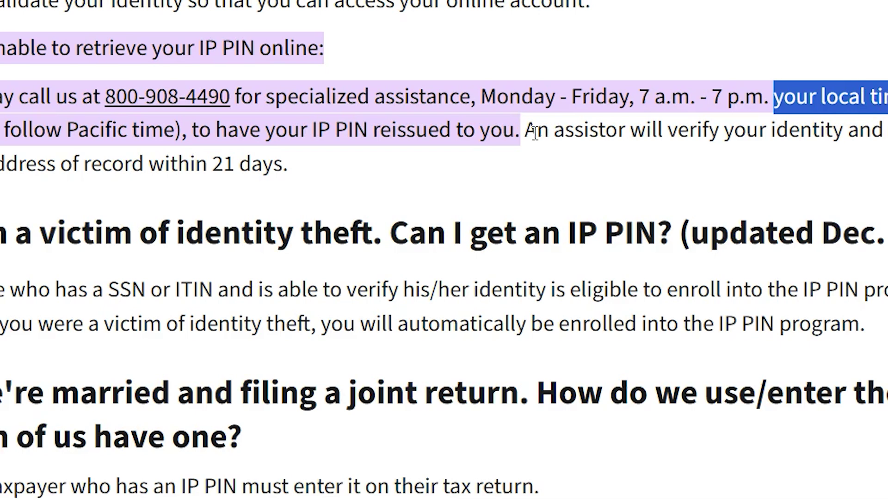
{"action": "left_click_drag", "start_coordinate": [527, 132], "coordinate": [569, 172]}
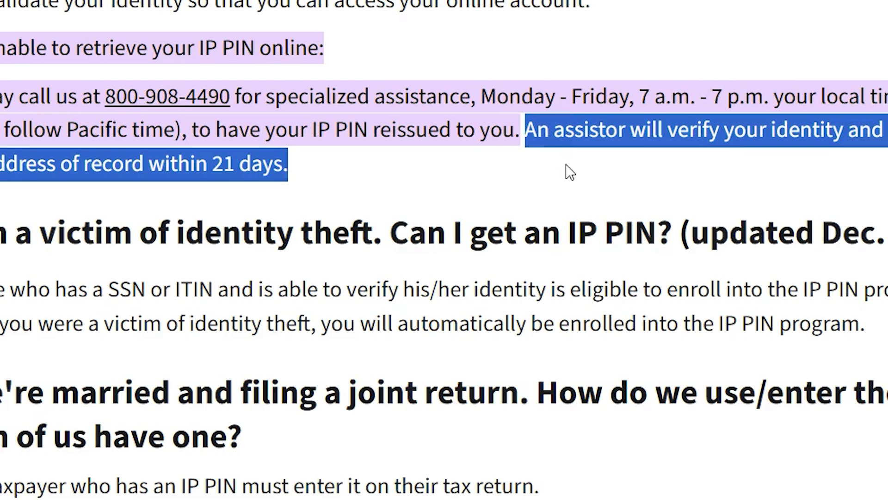